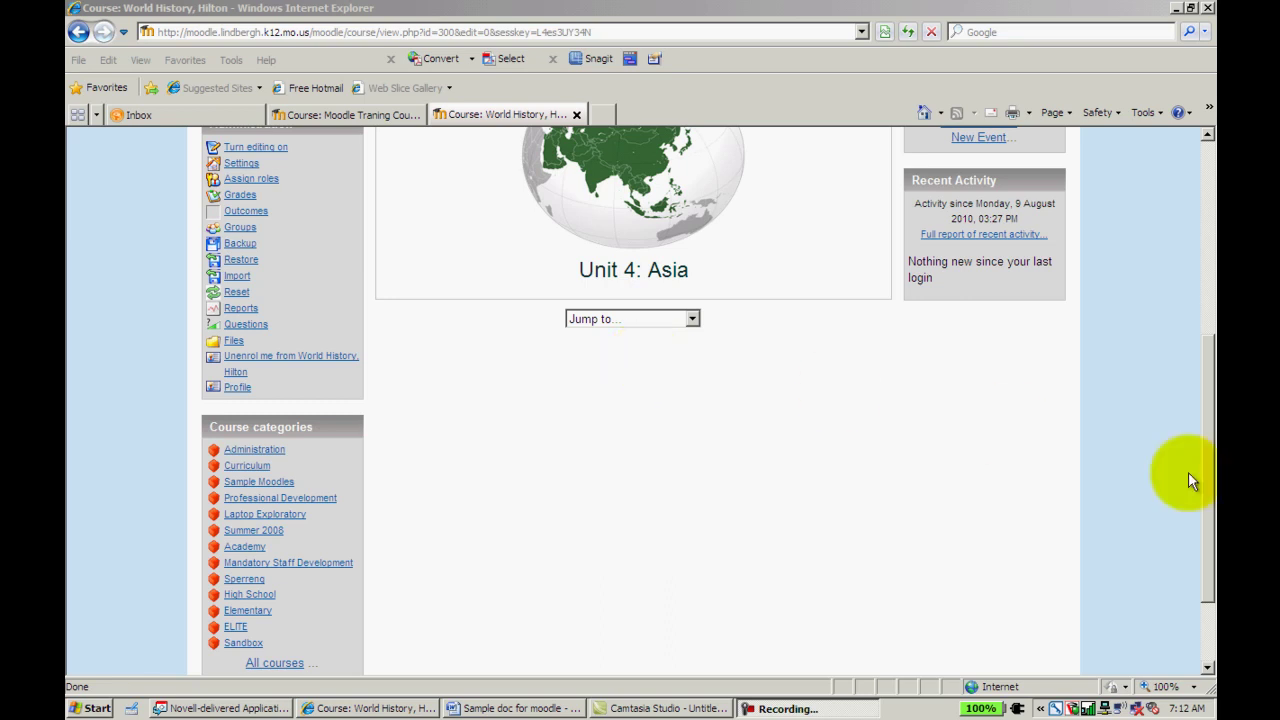
Turn editing on and choose Compose a web page from topic 4's Add a resource list
{"action": "left_click_drag", "start_coordinate": [1207, 480], "coordinate": [1207, 345]}
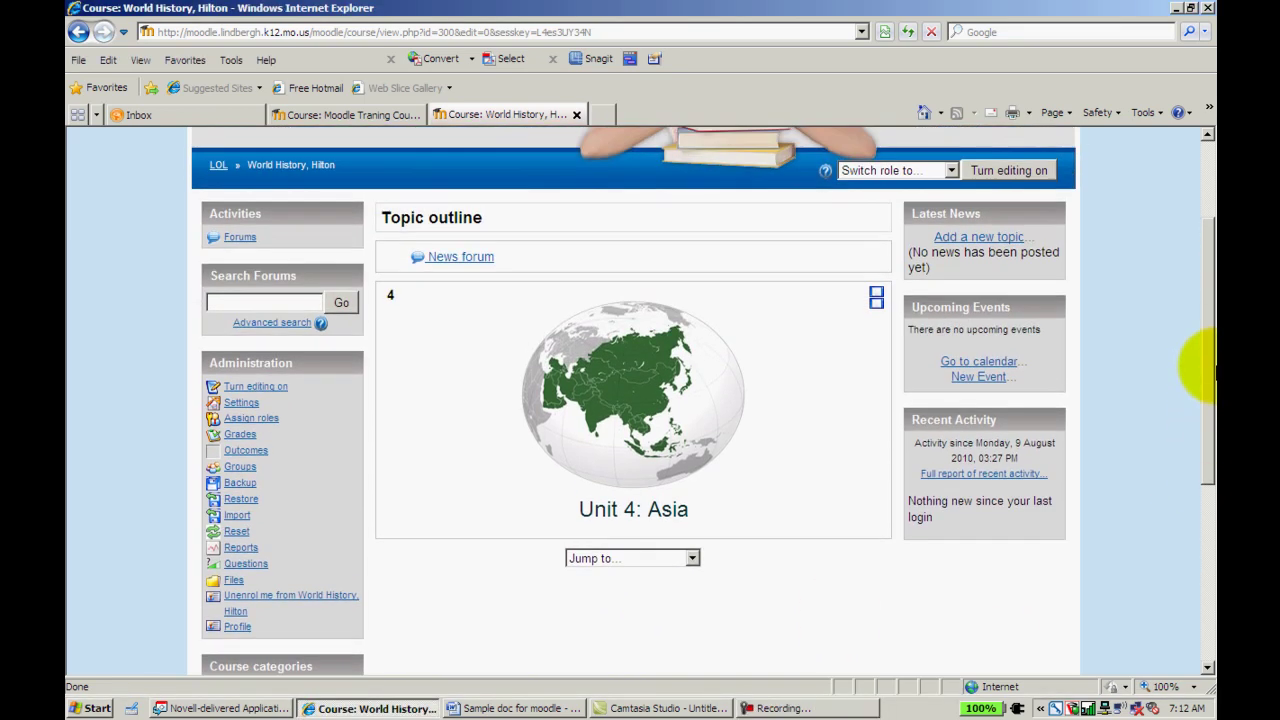
{"action": "left_click", "coordinate": [1043, 170]}
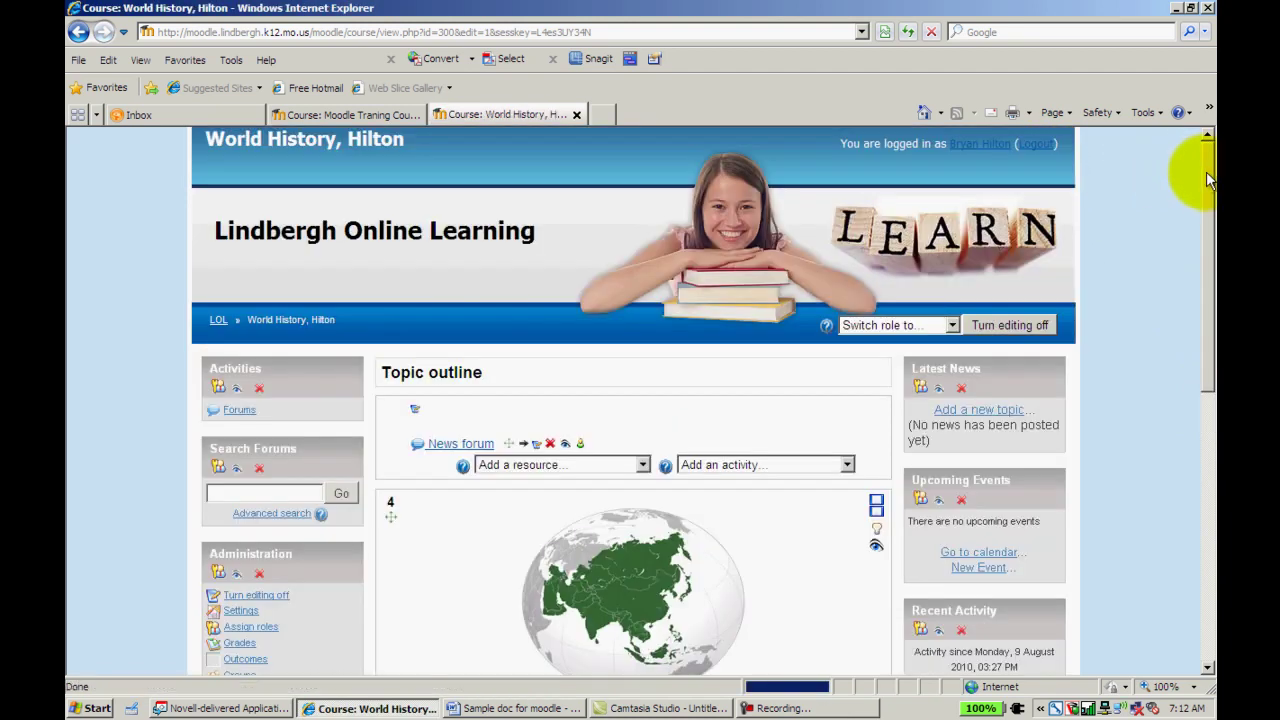
{"action": "left_click_drag", "start_coordinate": [1206, 171], "coordinate": [1201, 343]}
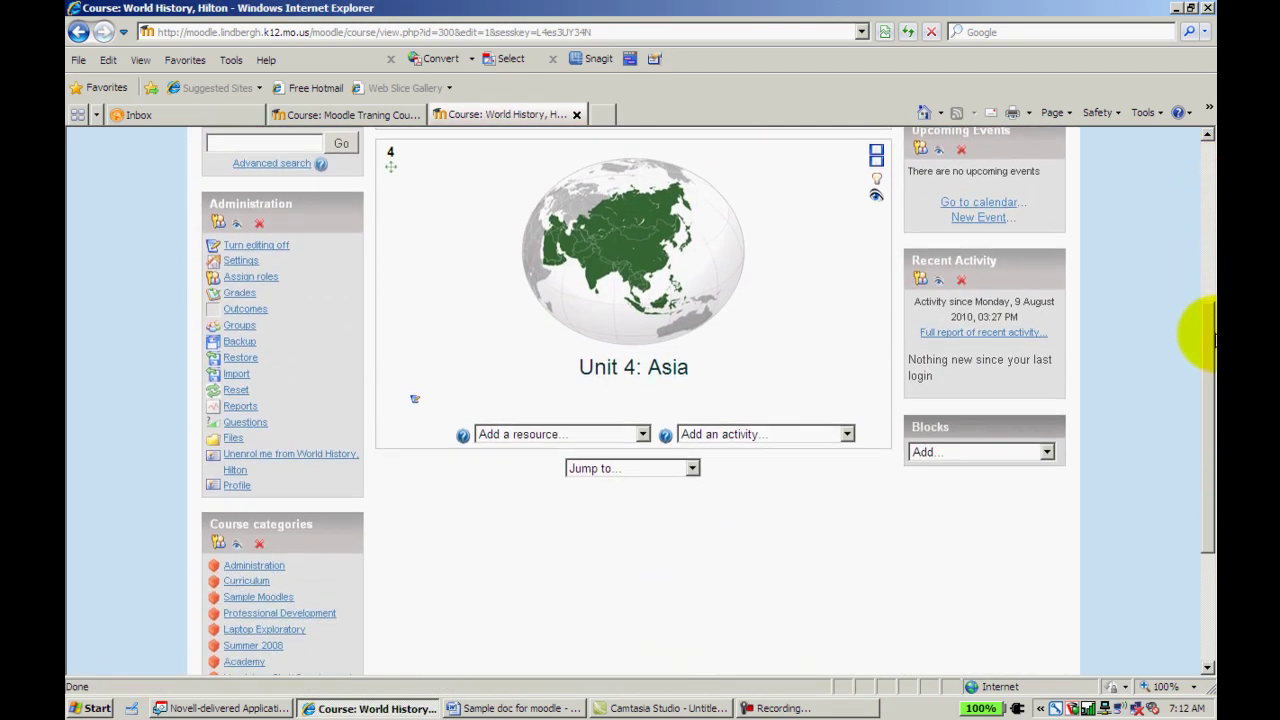
{"action": "left_click", "coordinate": [578, 433]}
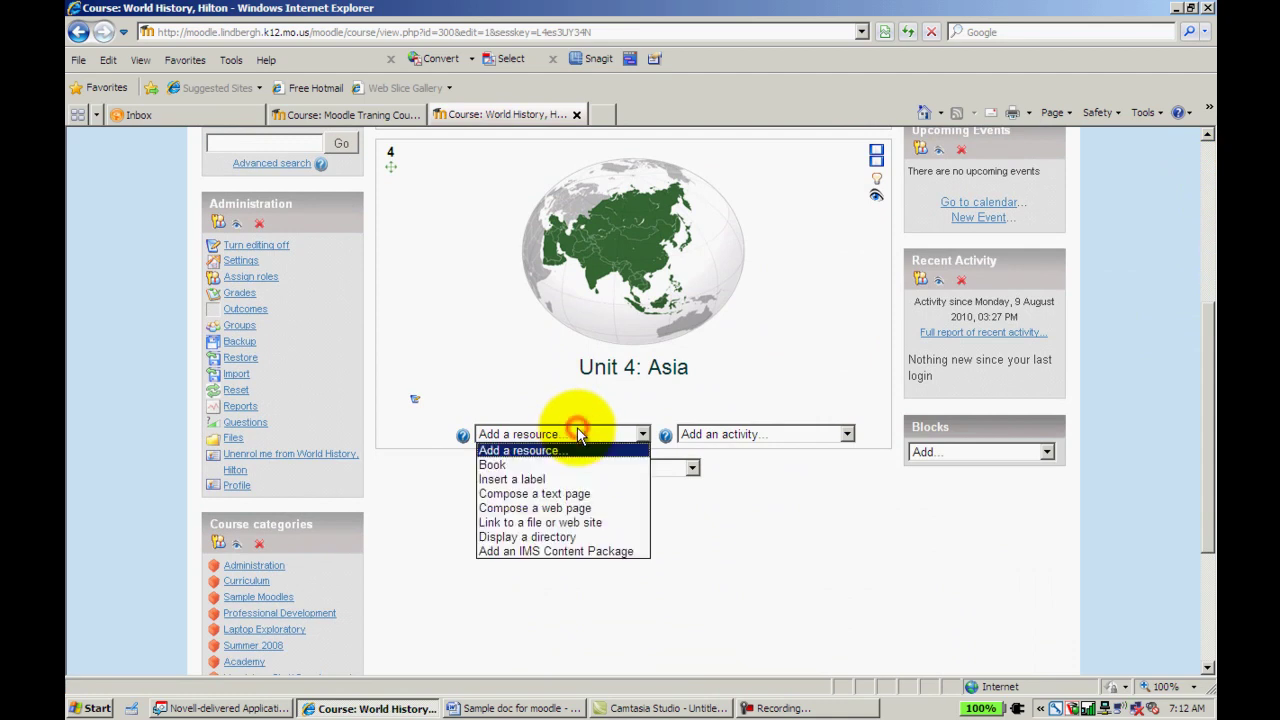
{"action": "left_click", "coordinate": [596, 509]}
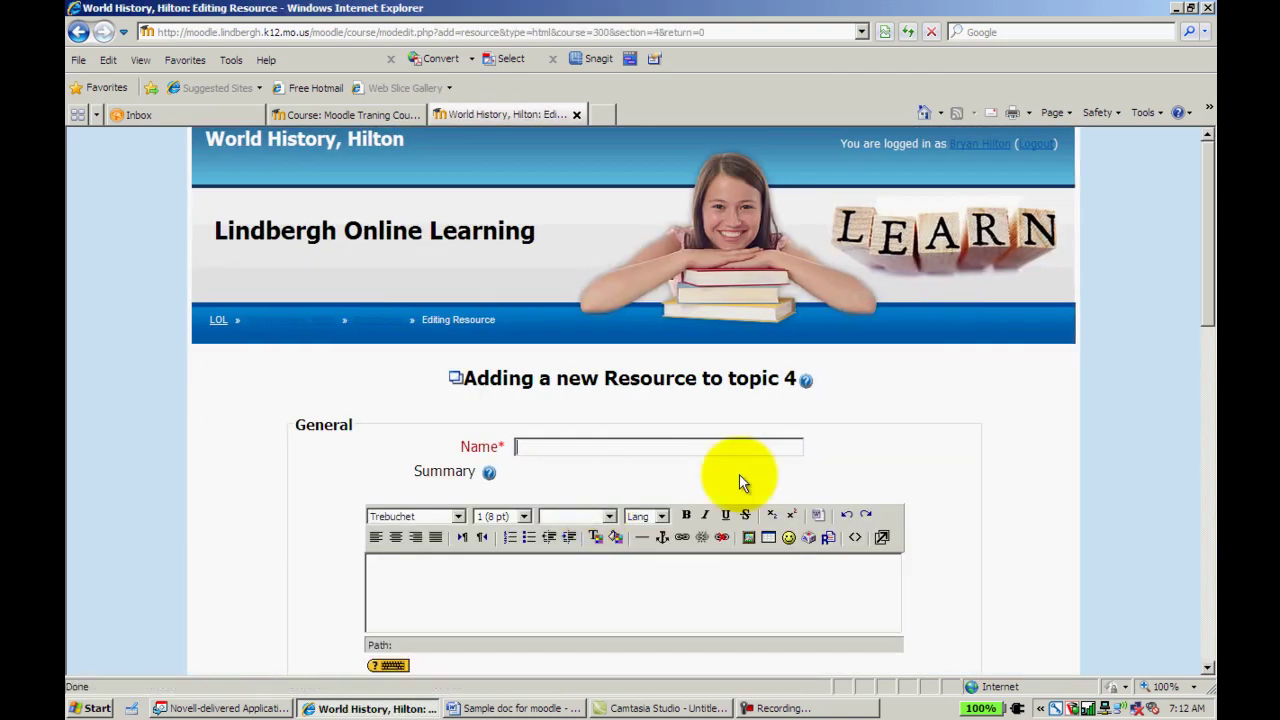
Name the new resource 'Asia Project'
{"action": "left_click_drag", "start_coordinate": [1210, 318], "coordinate": [1213, 357]}
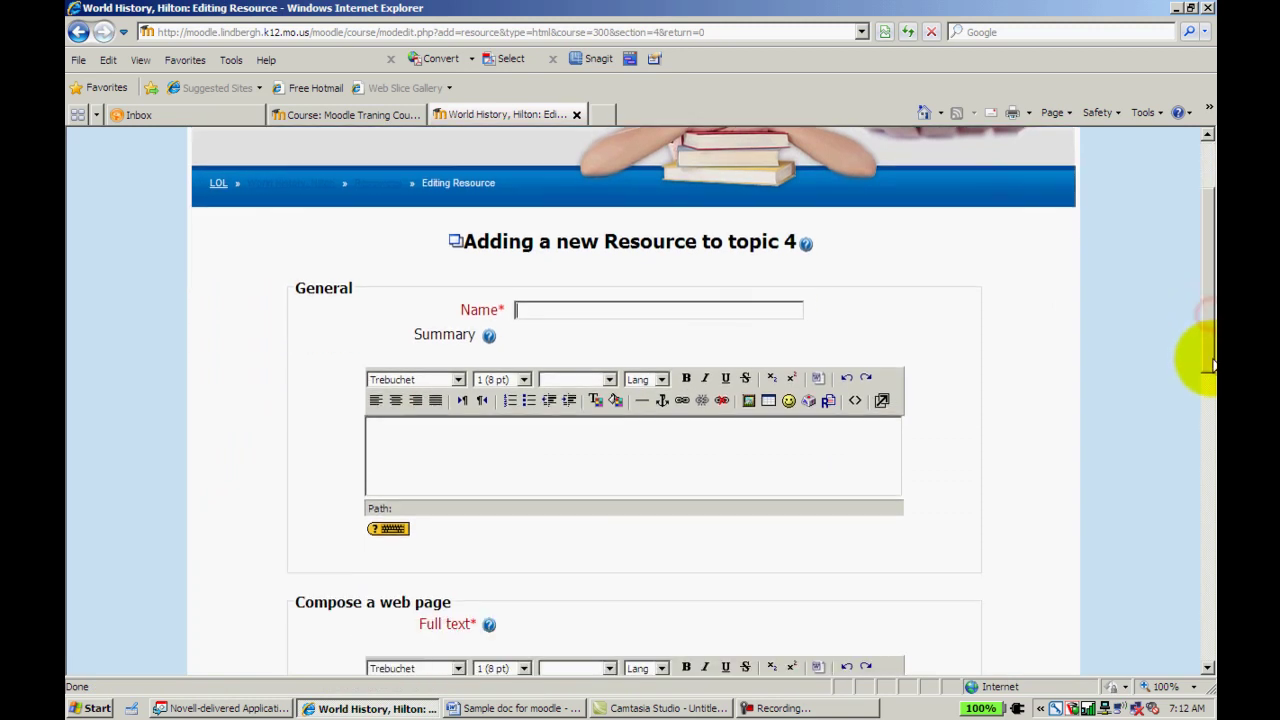
{"action": "left_click", "coordinate": [750, 316]}
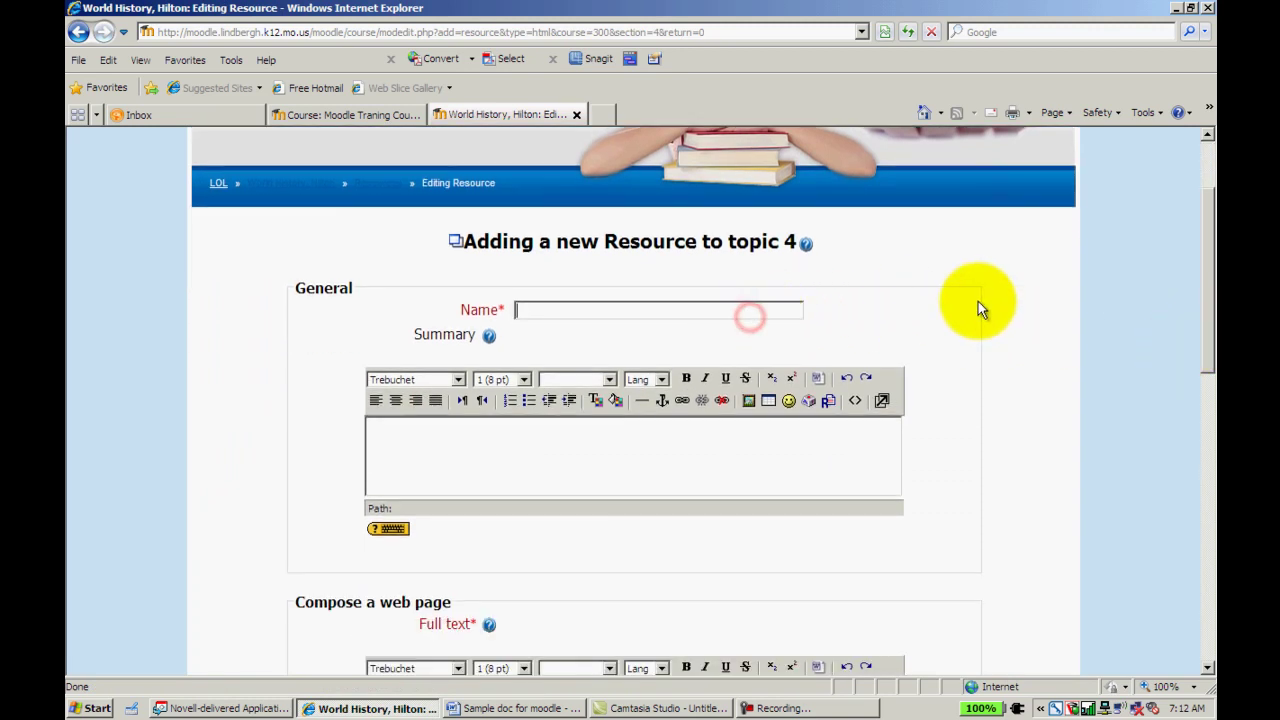
{"action": "type", "text": "Asia Project"}
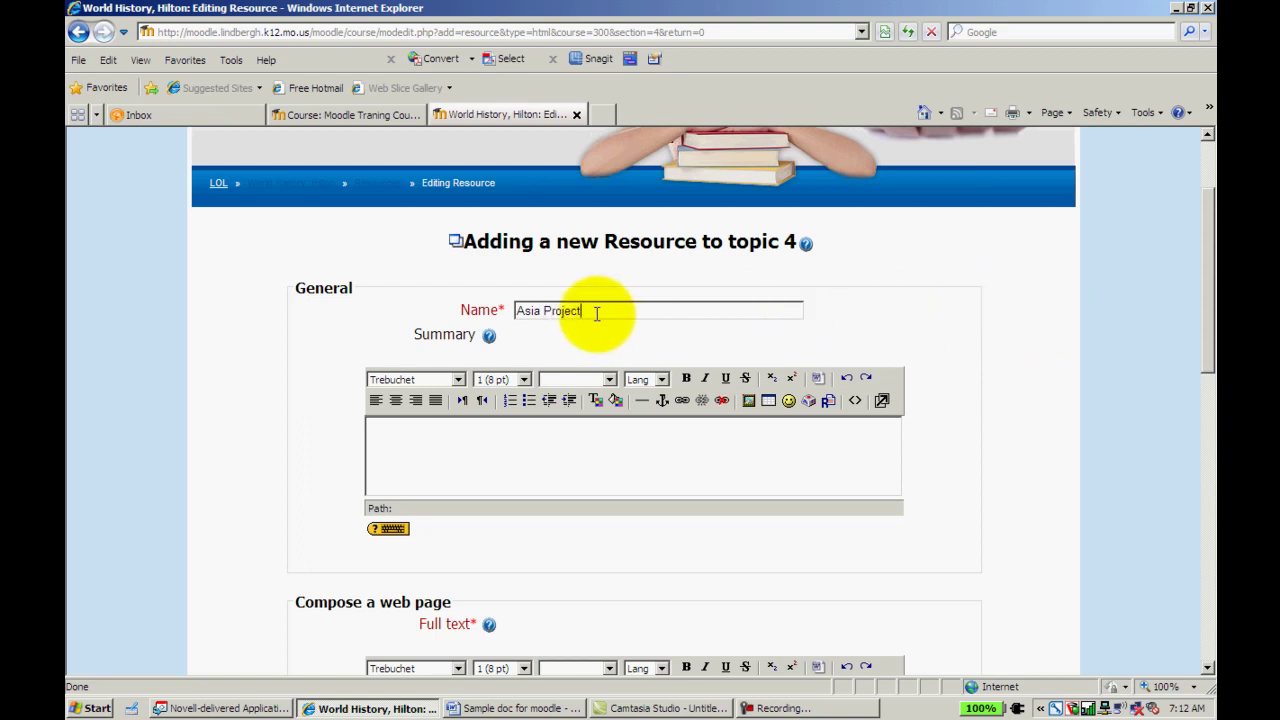
Copy the name 'Asia Project' and paste it into the Summary editor
{"action": "left_click_drag", "start_coordinate": [598, 312], "coordinate": [516, 312]}
{"action": "right_click", "coordinate": [530, 315]}
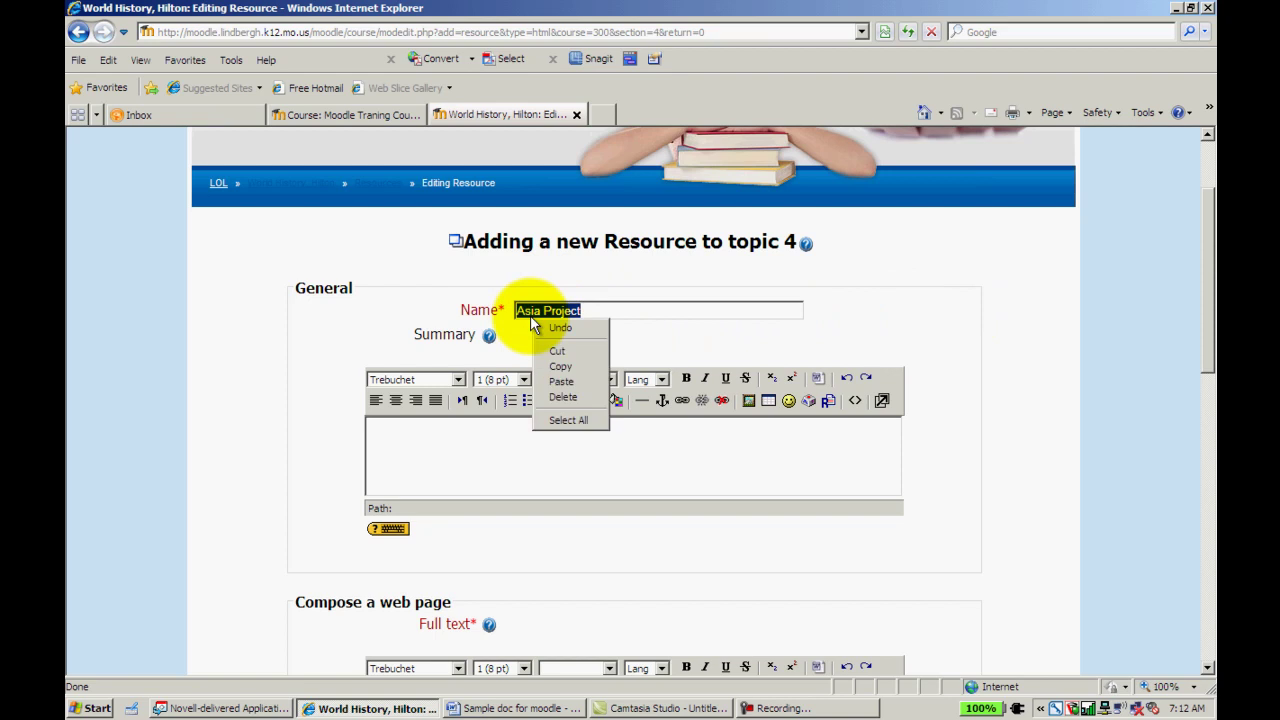
{"action": "left_click", "coordinate": [566, 366]}
{"action": "left_click", "coordinate": [497, 453]}
{"action": "right_click", "coordinate": [498, 453]}
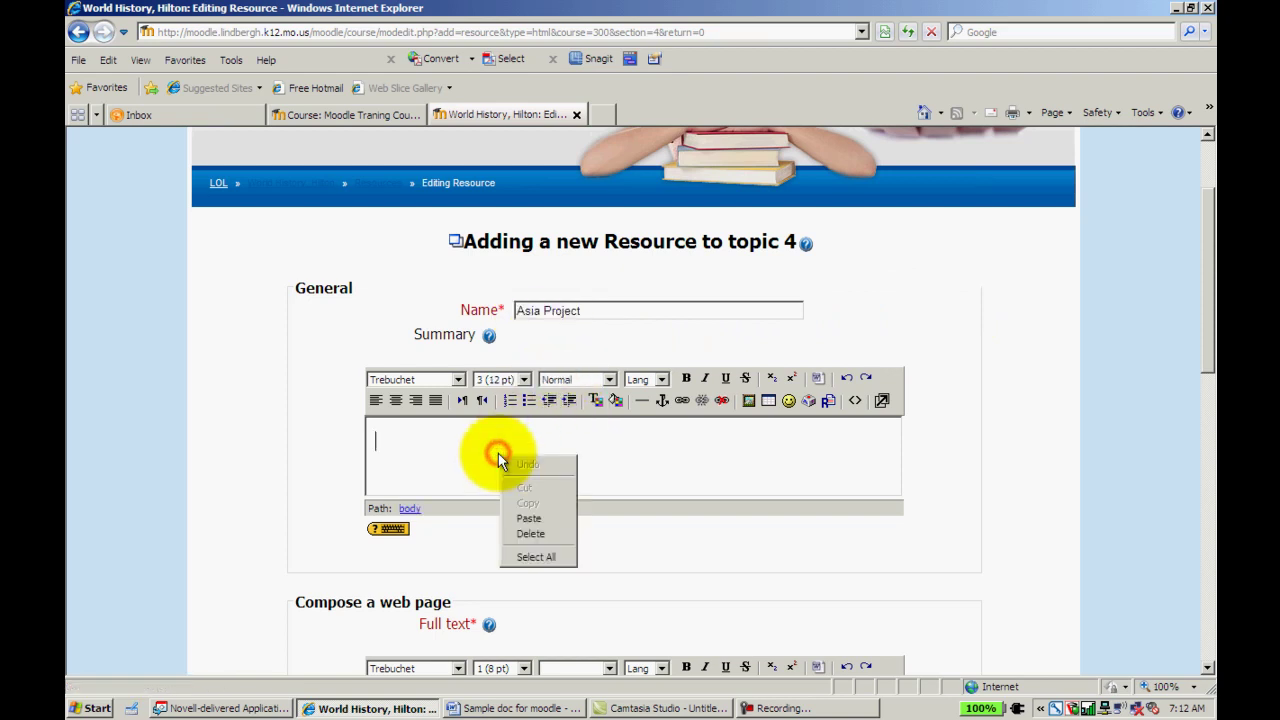
{"action": "left_click", "coordinate": [556, 517]}
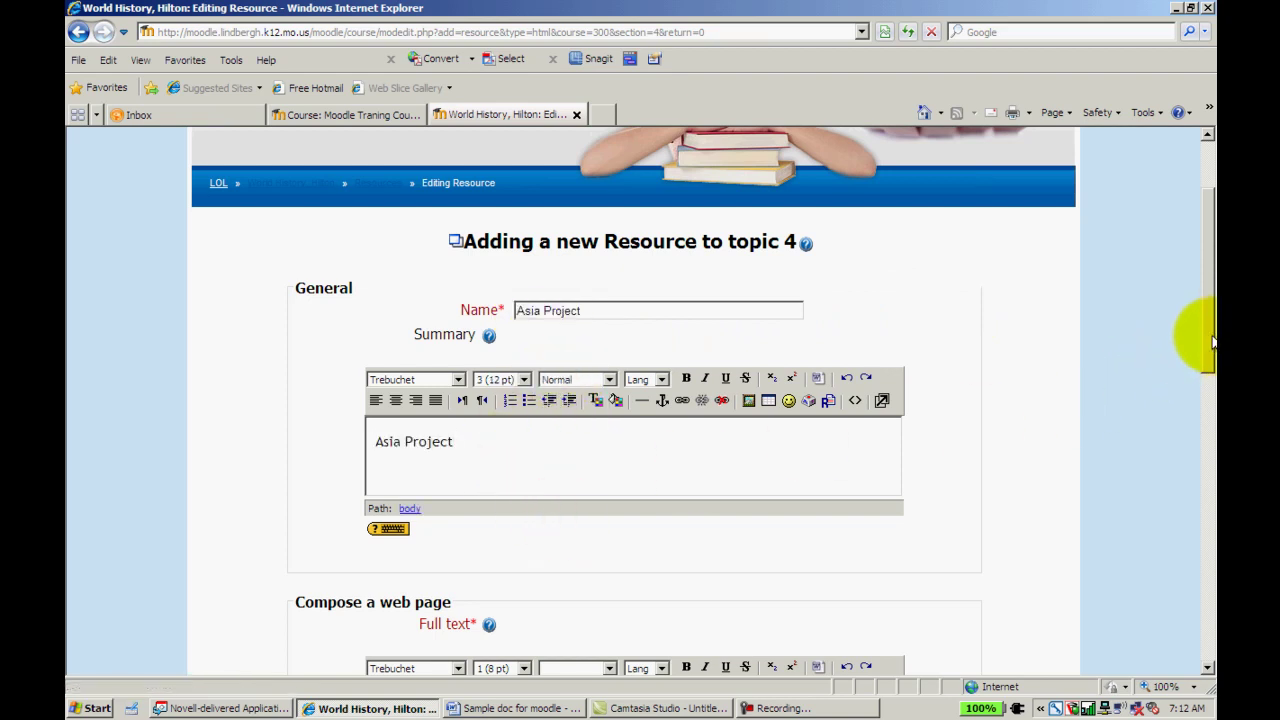
{"action": "left_click_drag", "start_coordinate": [1206, 327], "coordinate": [1211, 459]}
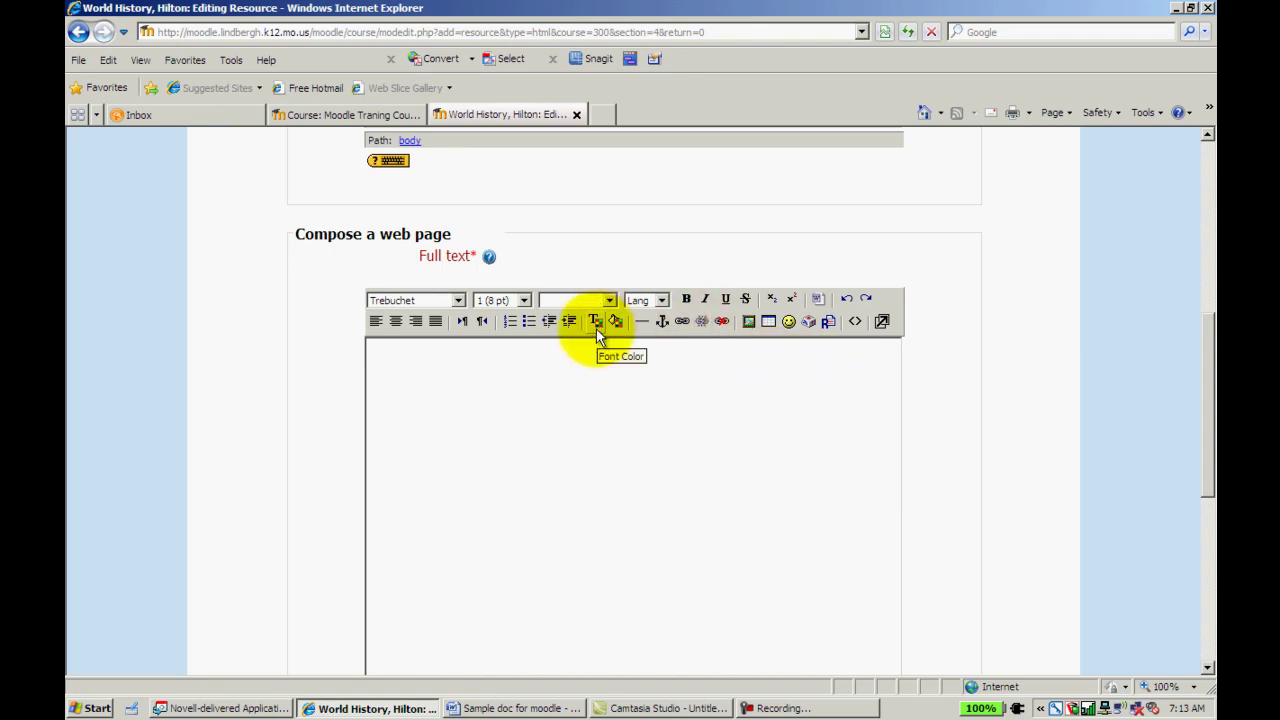
Copy all the assignment instructions from the Sample doc for moodle Word document, then return to the Moodle form
{"action": "left_click", "coordinate": [528, 708]}
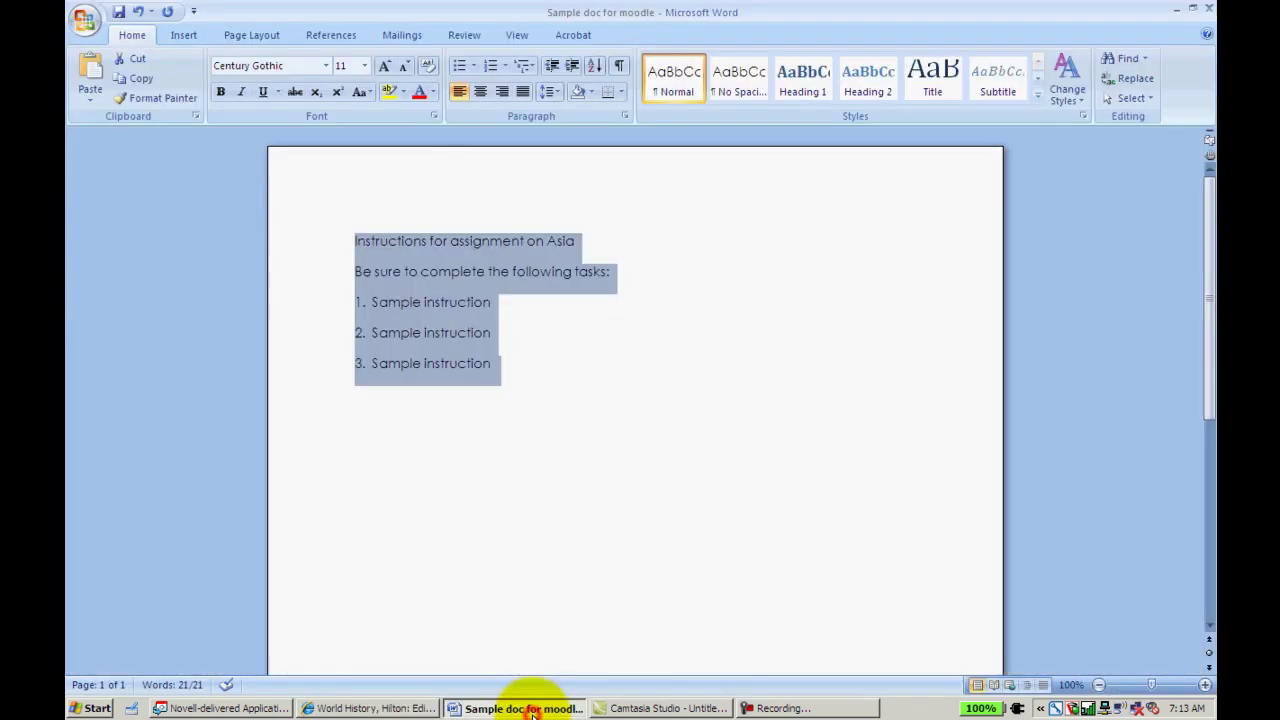
{"action": "left_click", "coordinate": [565, 418]}
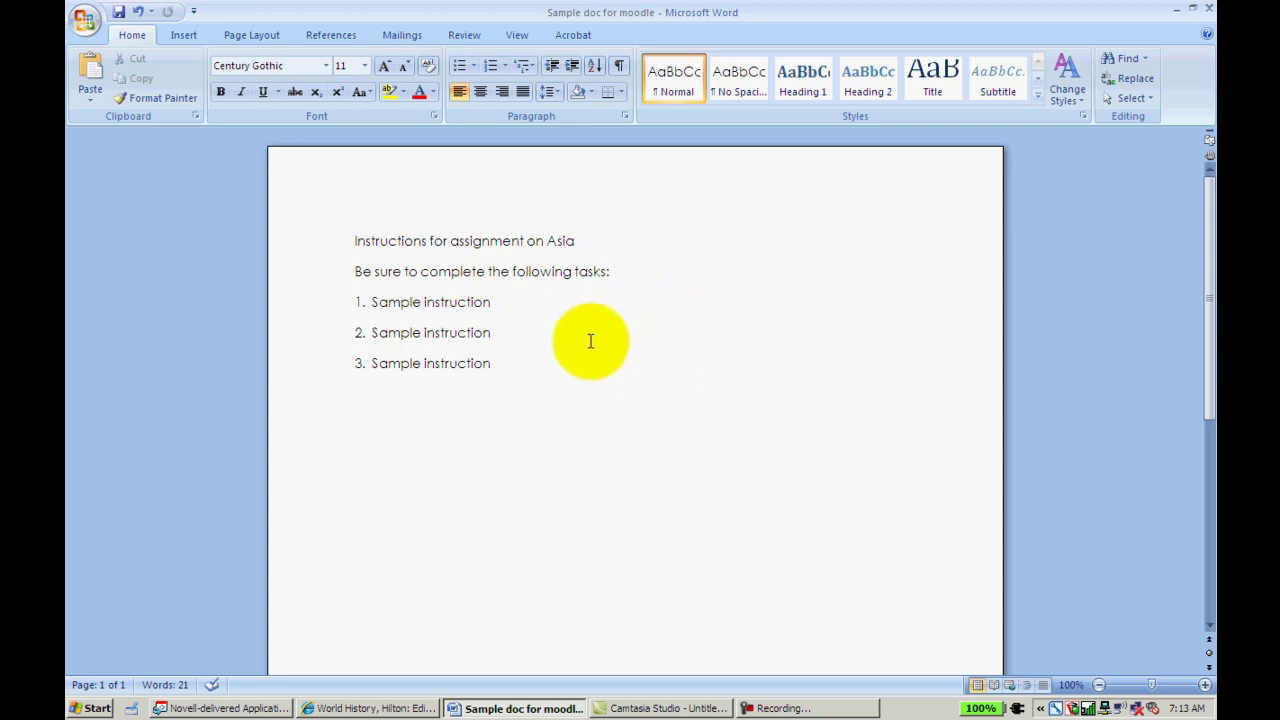
{"action": "left_click_drag", "start_coordinate": [537, 373], "coordinate": [383, 247]}
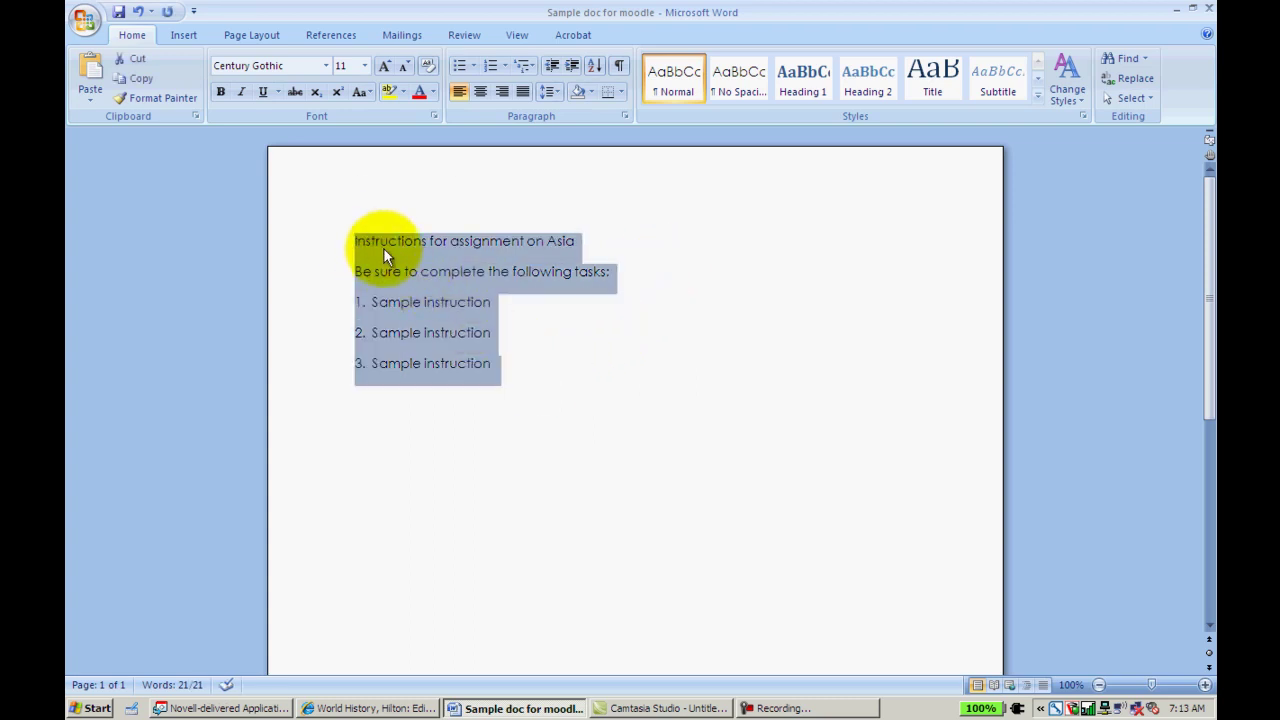
{"action": "right_click", "coordinate": [383, 247]}
{"action": "left_click", "coordinate": [420, 280]}
{"action": "left_click", "coordinate": [373, 708]}
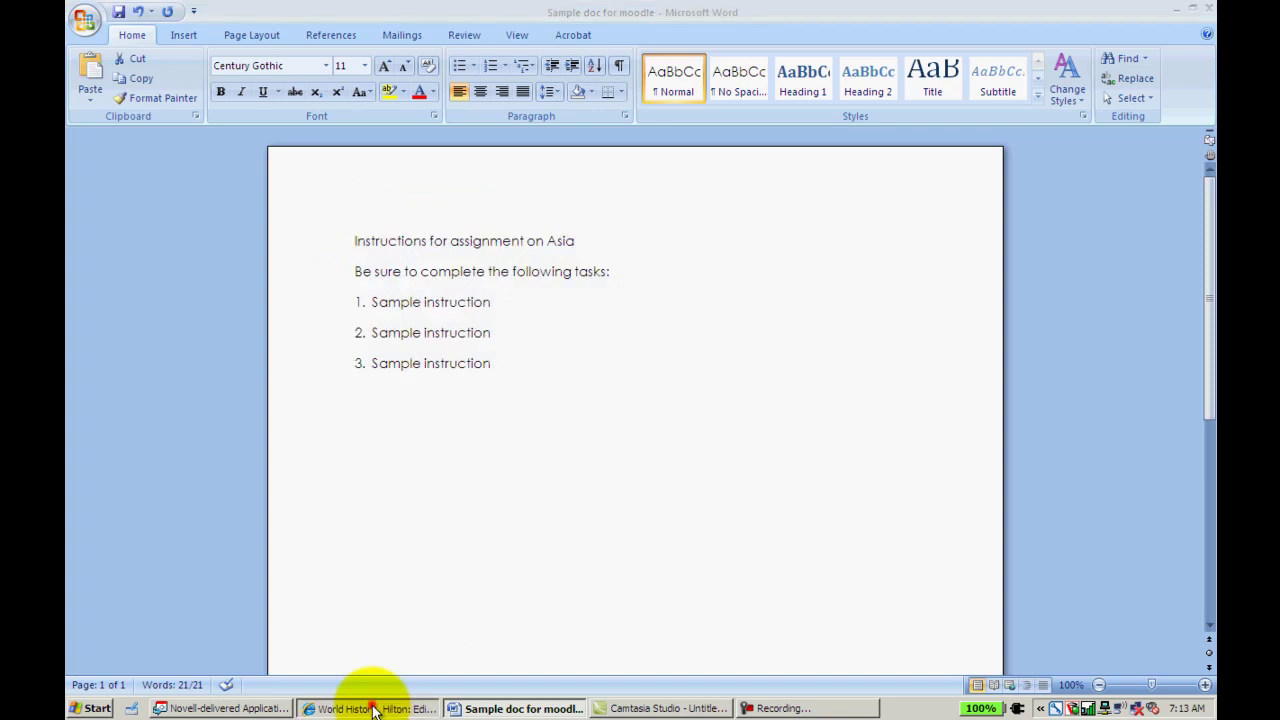
{"action": "right_click", "coordinate": [652, 457]}
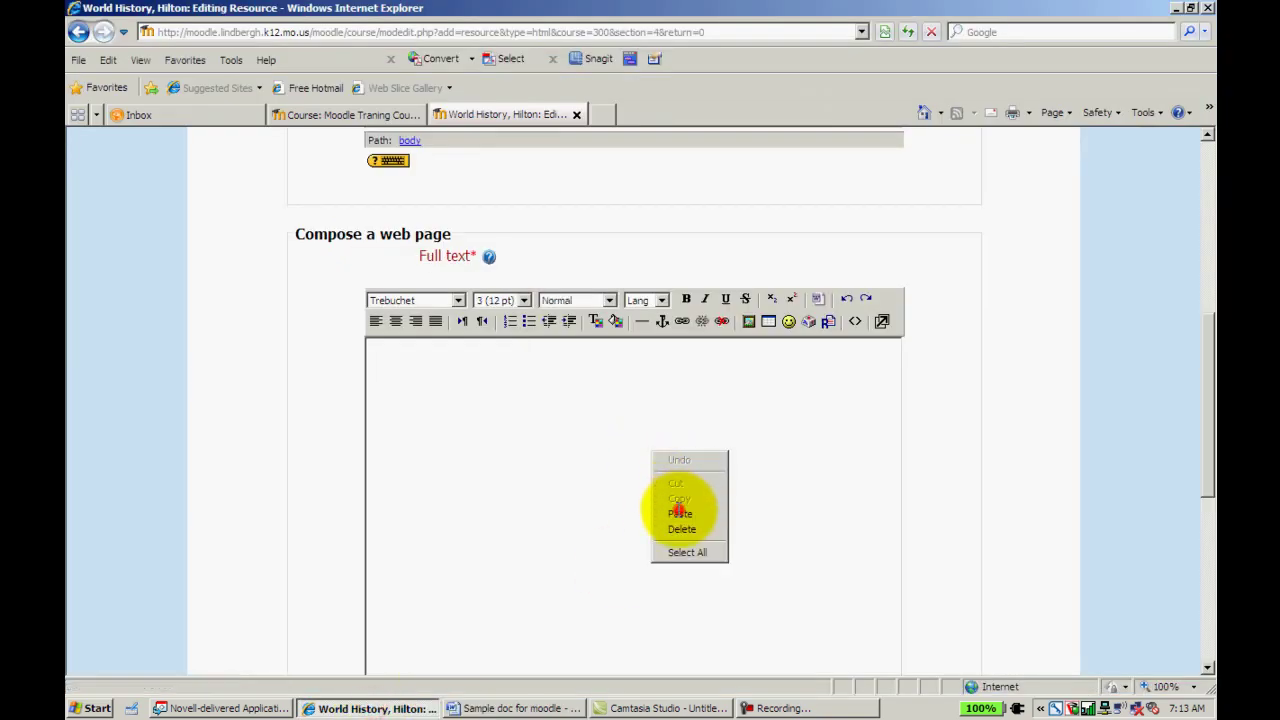
Paste the Asia assignment instructions into the web page's full text
{"action": "left_click", "coordinate": [679, 511]}
{"action": "left_click_drag", "start_coordinate": [558, 500], "coordinate": [353, 365]}
{"action": "left_click", "coordinate": [459, 300]}
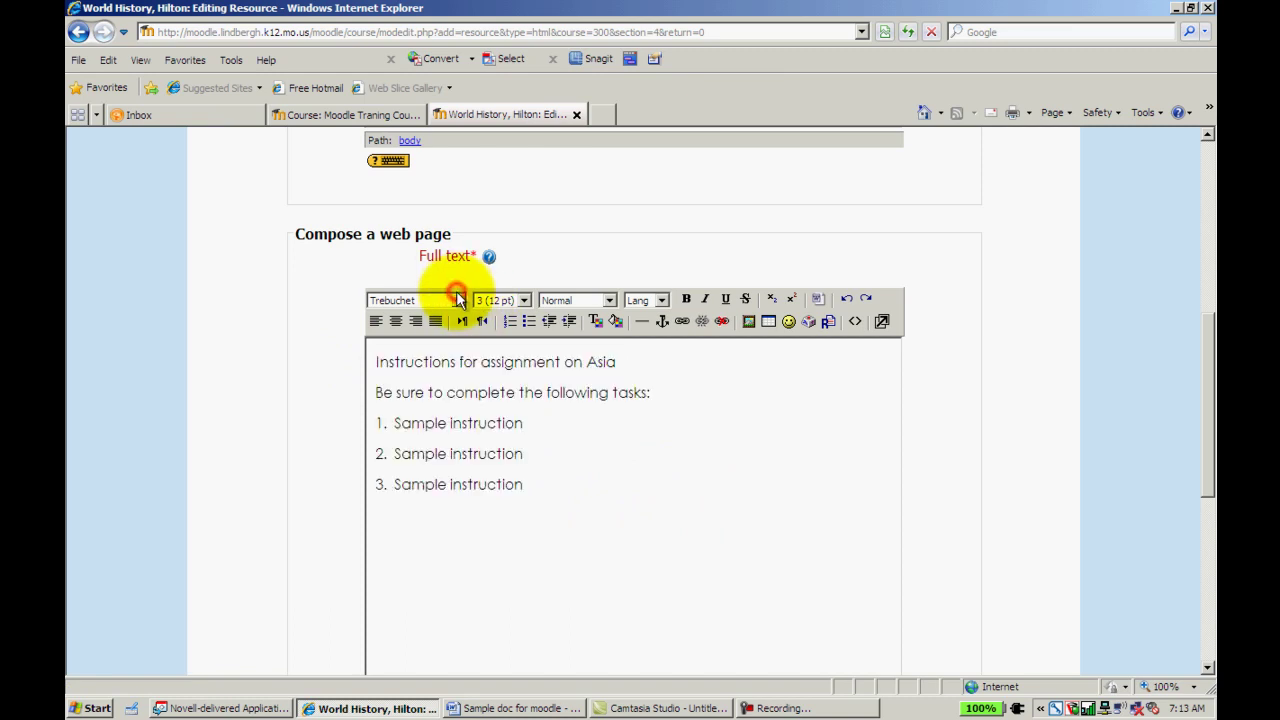
Set the whole instruction text to size 4 (14 pt) in Georgia font
{"action": "left_click_drag", "start_coordinate": [543, 484], "coordinate": [540, 310]}
{"action": "left_click", "coordinate": [523, 300]}
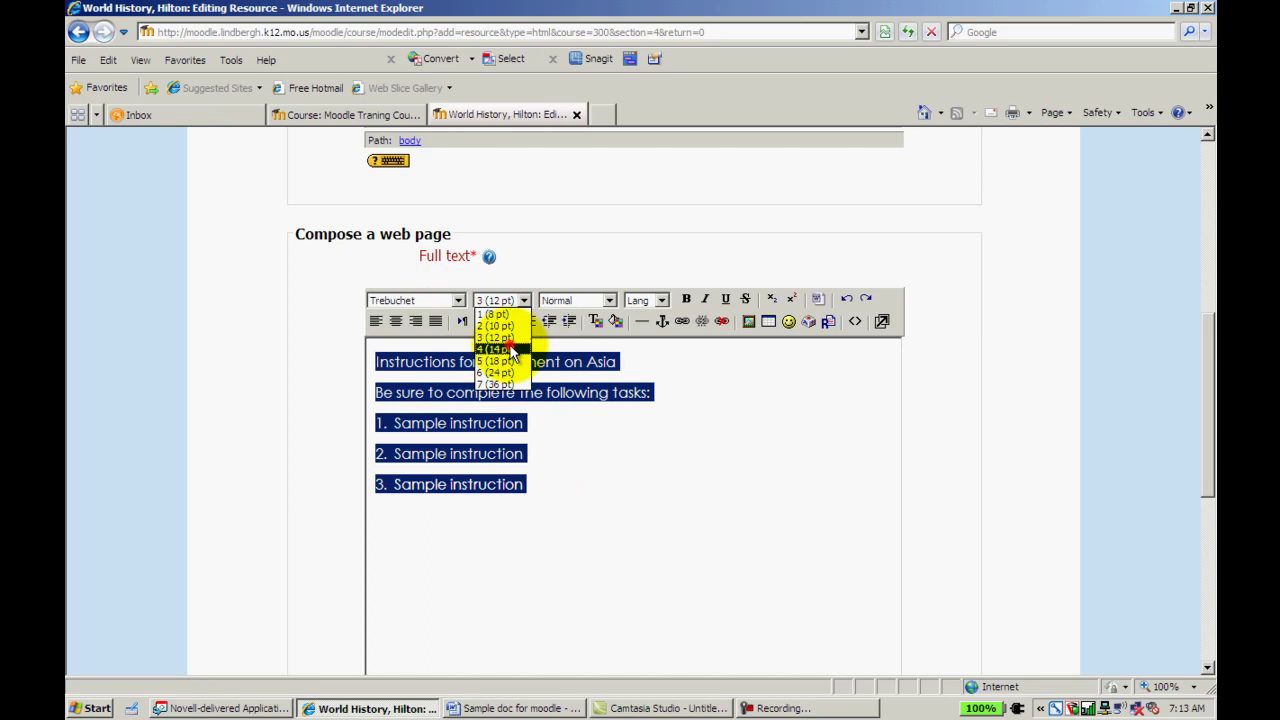
{"action": "left_click", "coordinate": [508, 347]}
{"action": "left_click", "coordinate": [455, 300]}
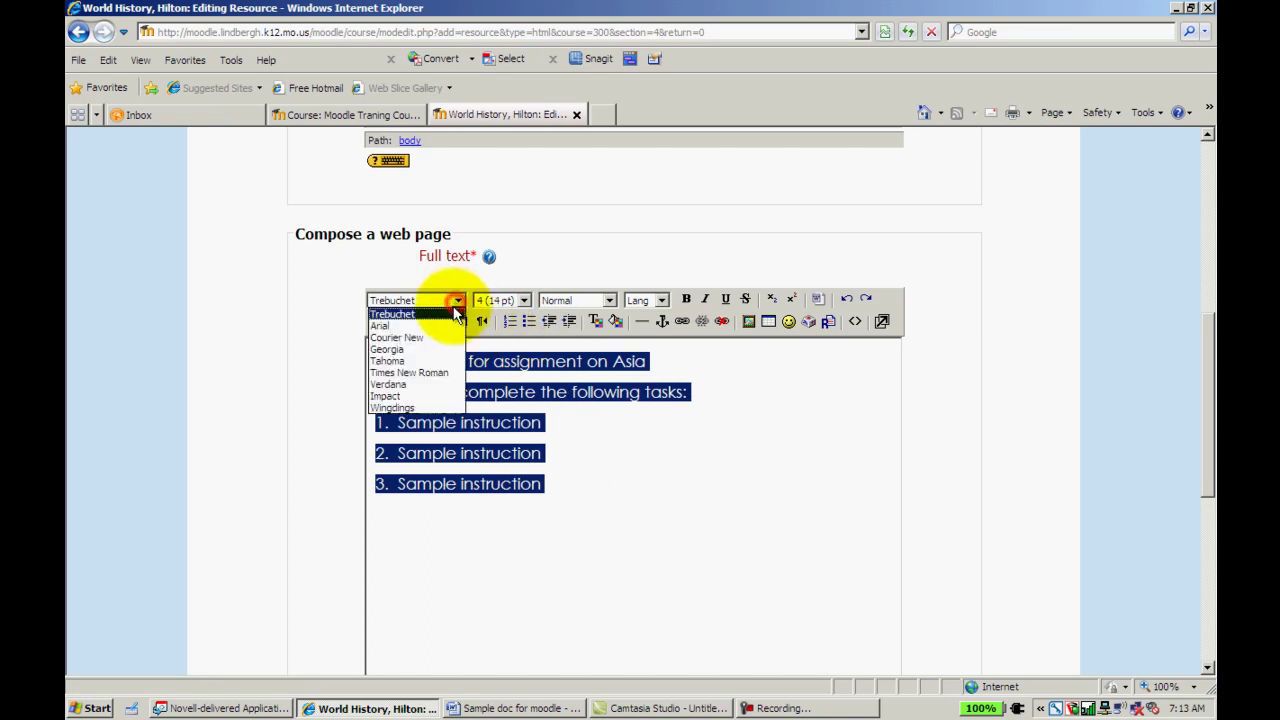
{"action": "left_click", "coordinate": [427, 349]}
{"action": "left_click", "coordinate": [632, 458]}
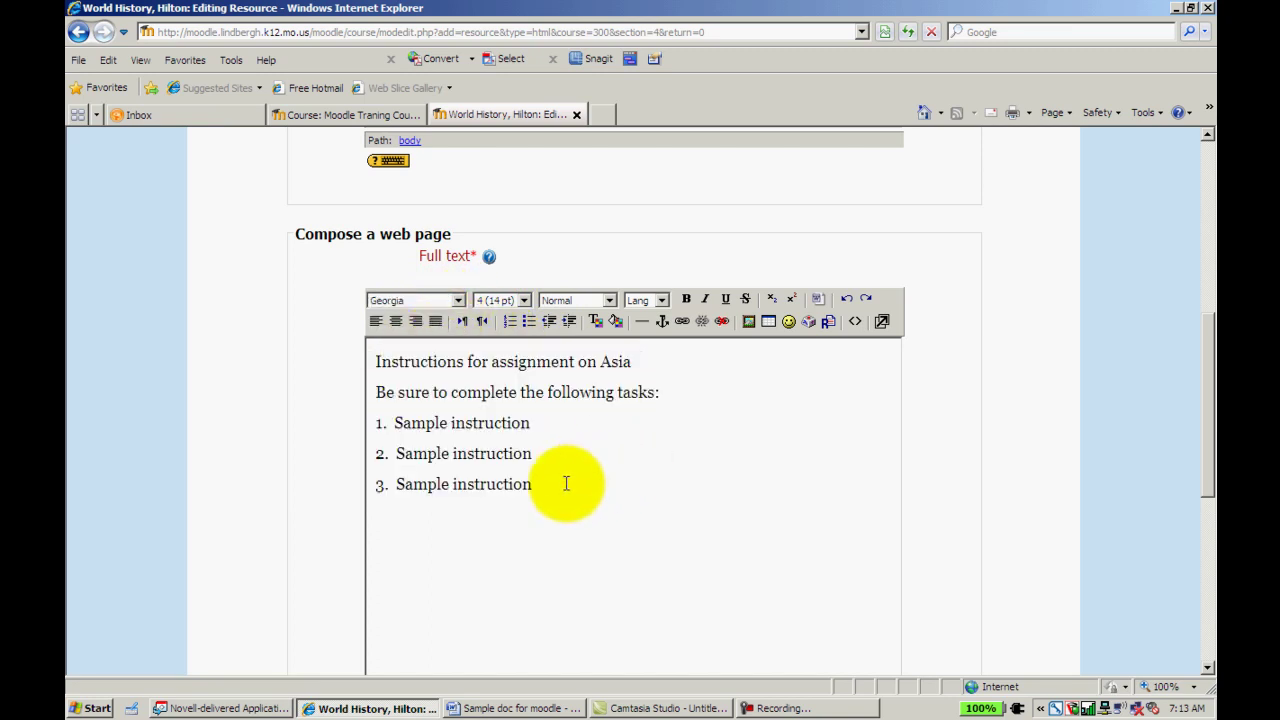
Colour all the instruction text green
{"action": "left_click_drag", "start_coordinate": [566, 483], "coordinate": [380, 320]}
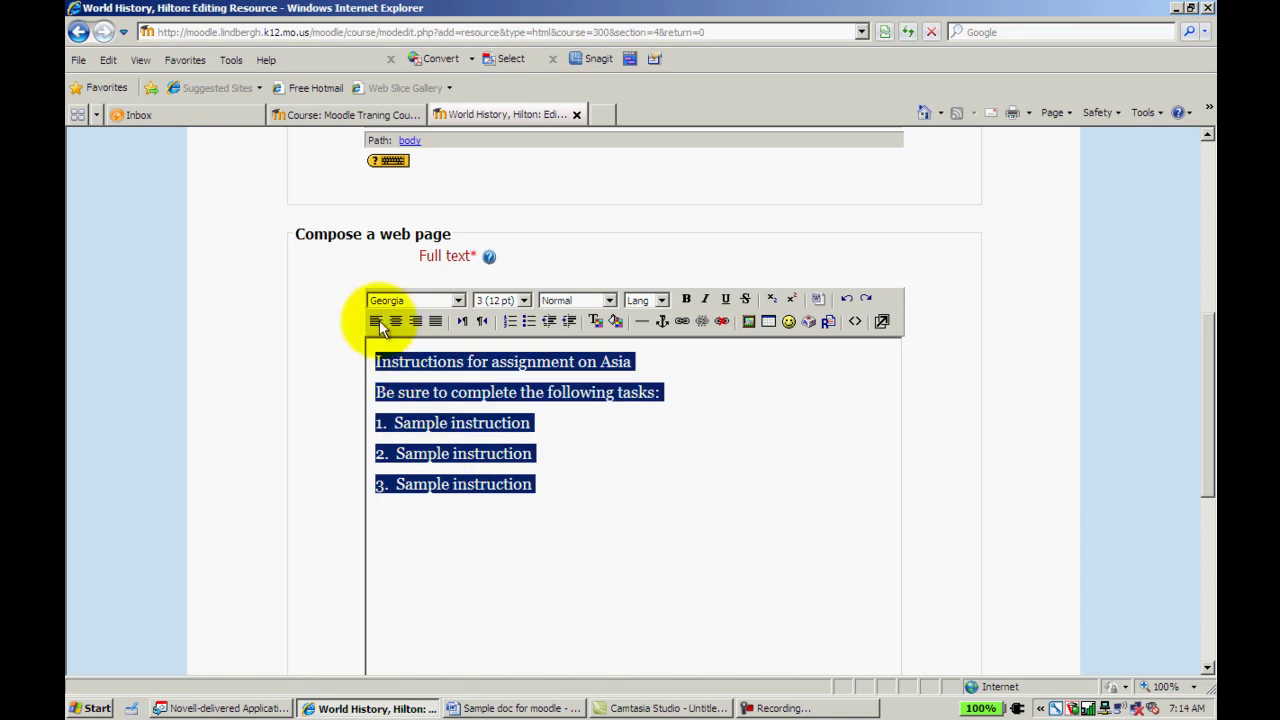
{"action": "left_click", "coordinate": [598, 327]}
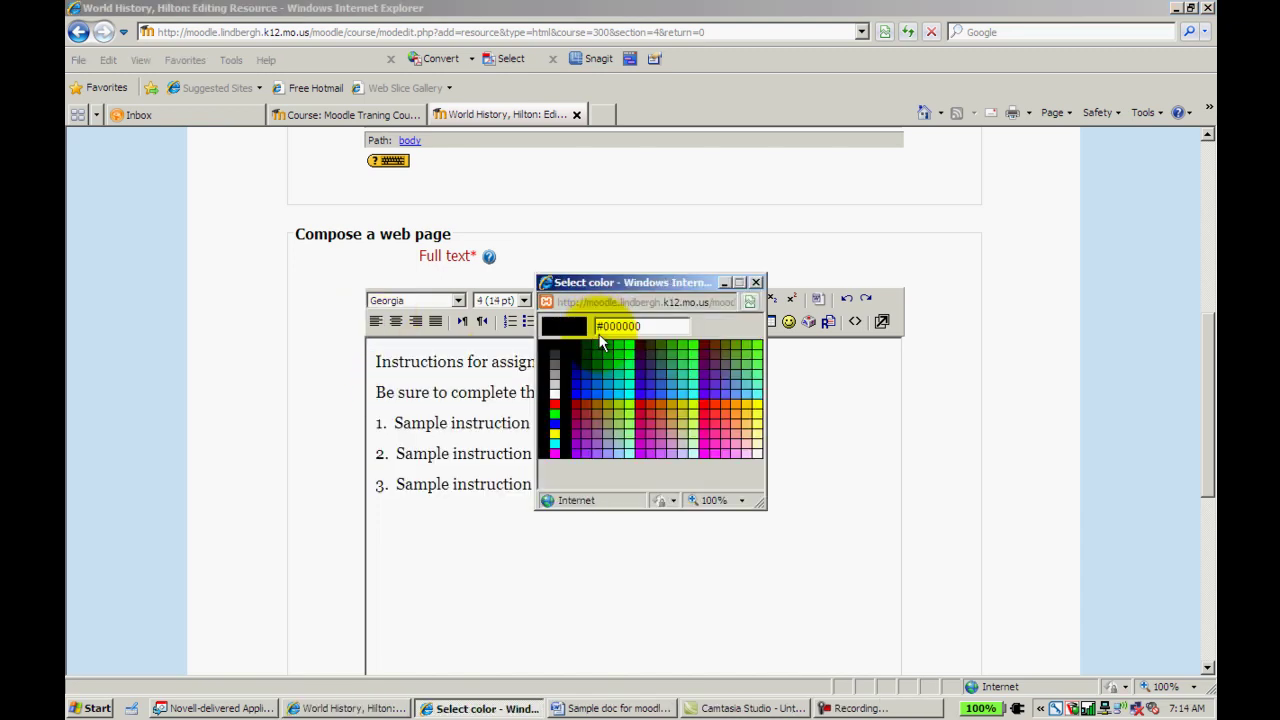
{"action": "left_click", "coordinate": [603, 366]}
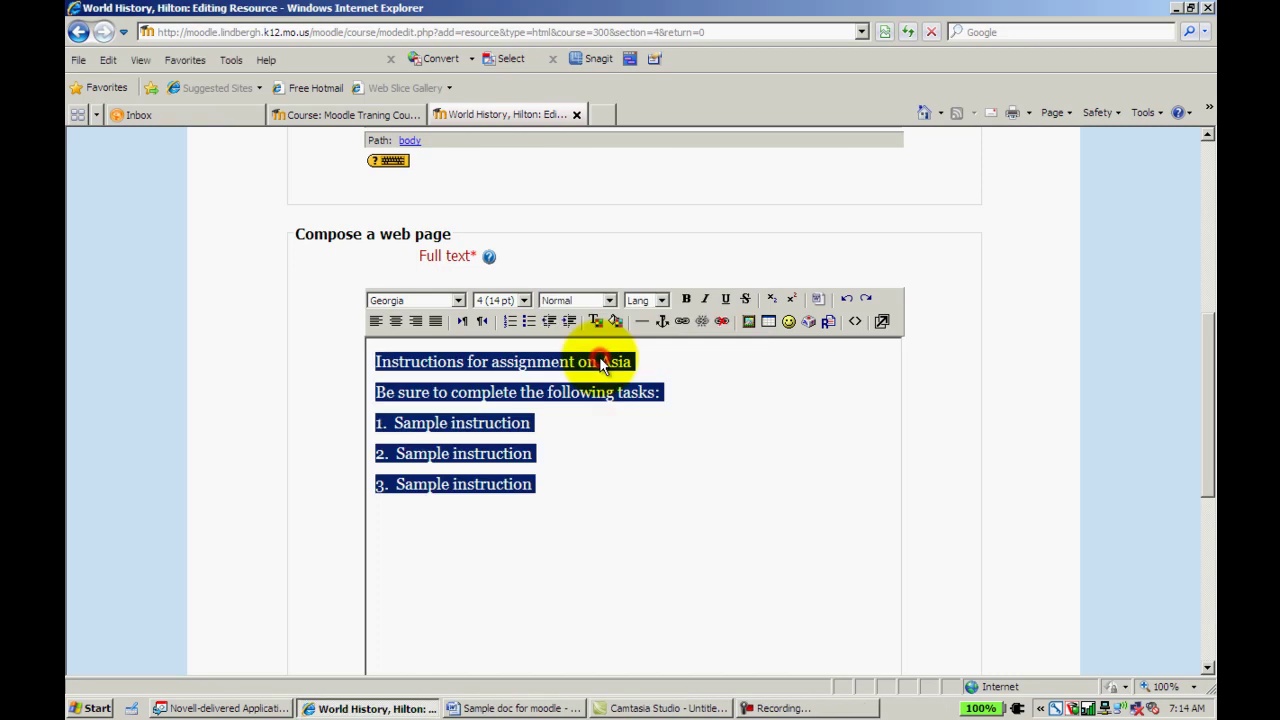
{"action": "left_click", "coordinate": [631, 452]}
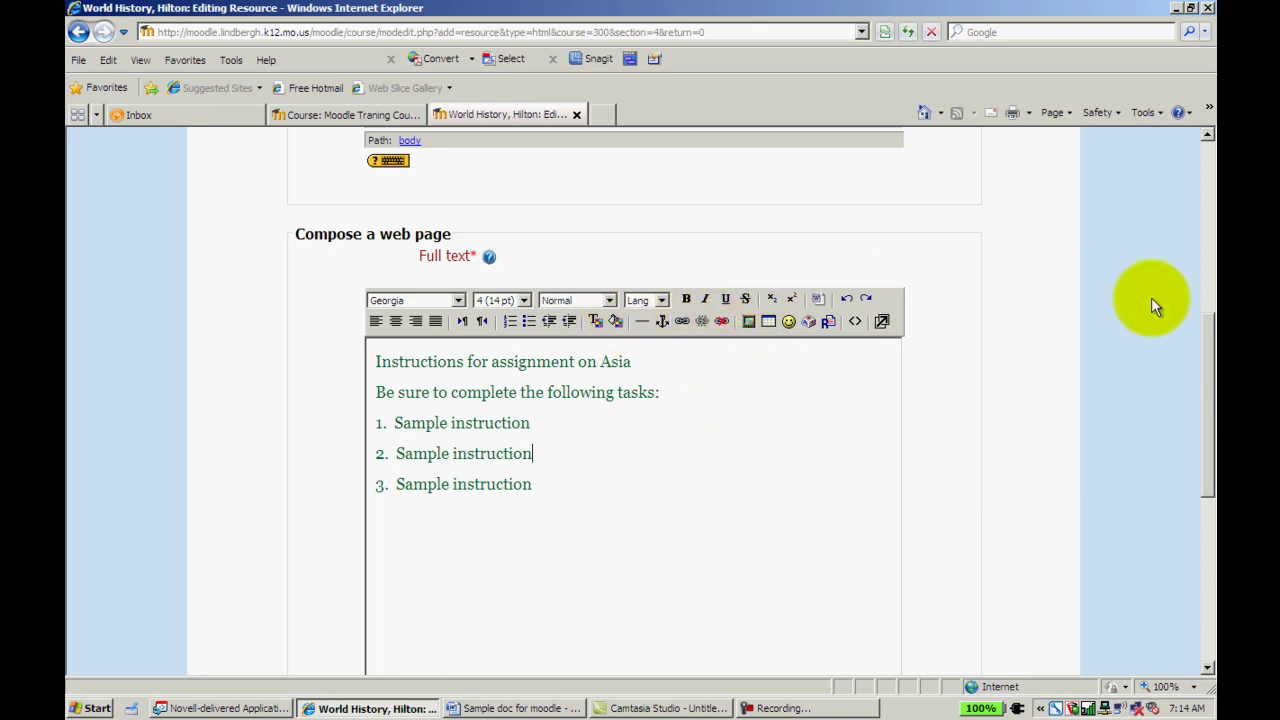
Save the Asia Project page and return to the course
{"action": "scroll", "coordinate": [1212, 352], "scroll_direction": "down", "scroll_amount": 3}
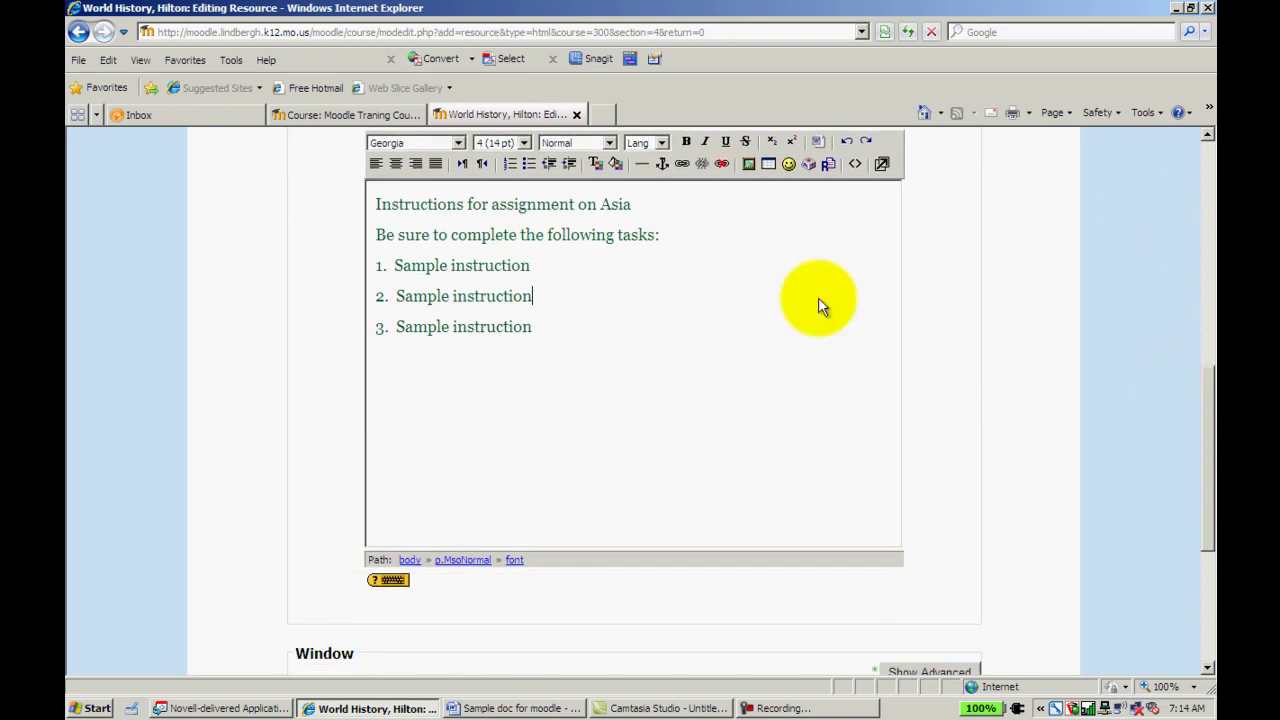
{"action": "left_click_drag", "start_coordinate": [1208, 381], "coordinate": [1206, 457]}
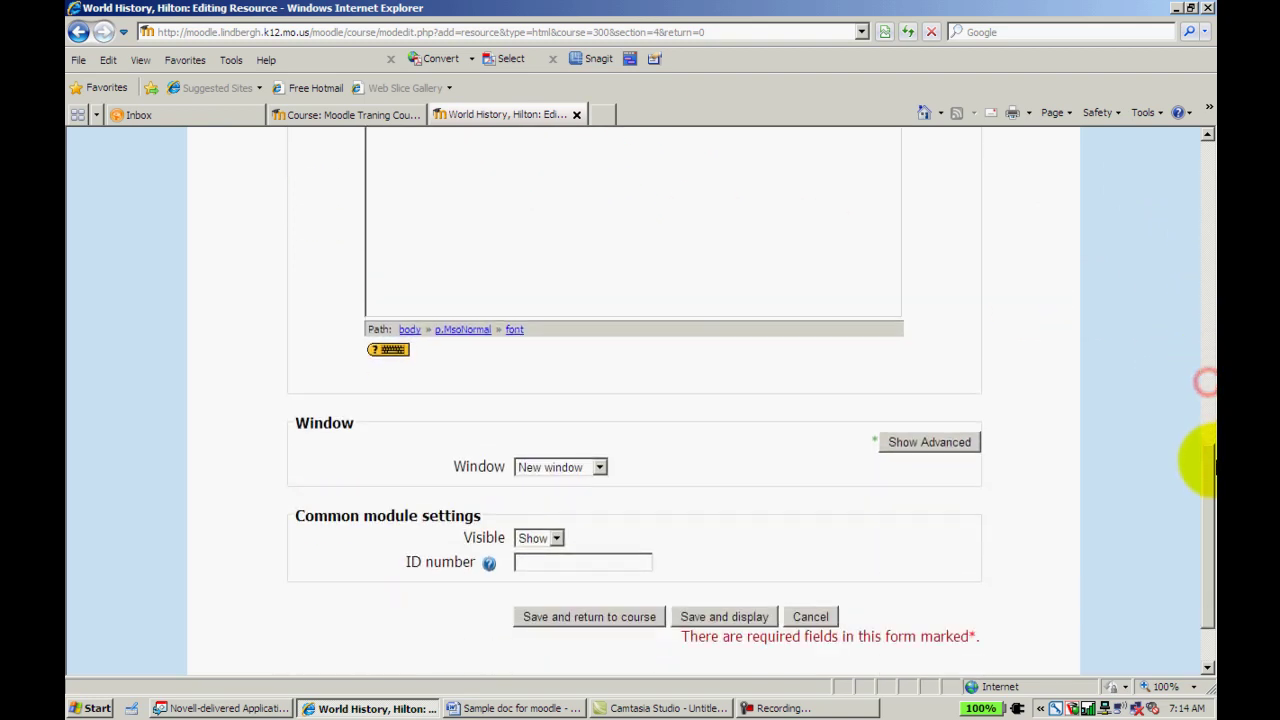
{"action": "left_click", "coordinate": [611, 614]}
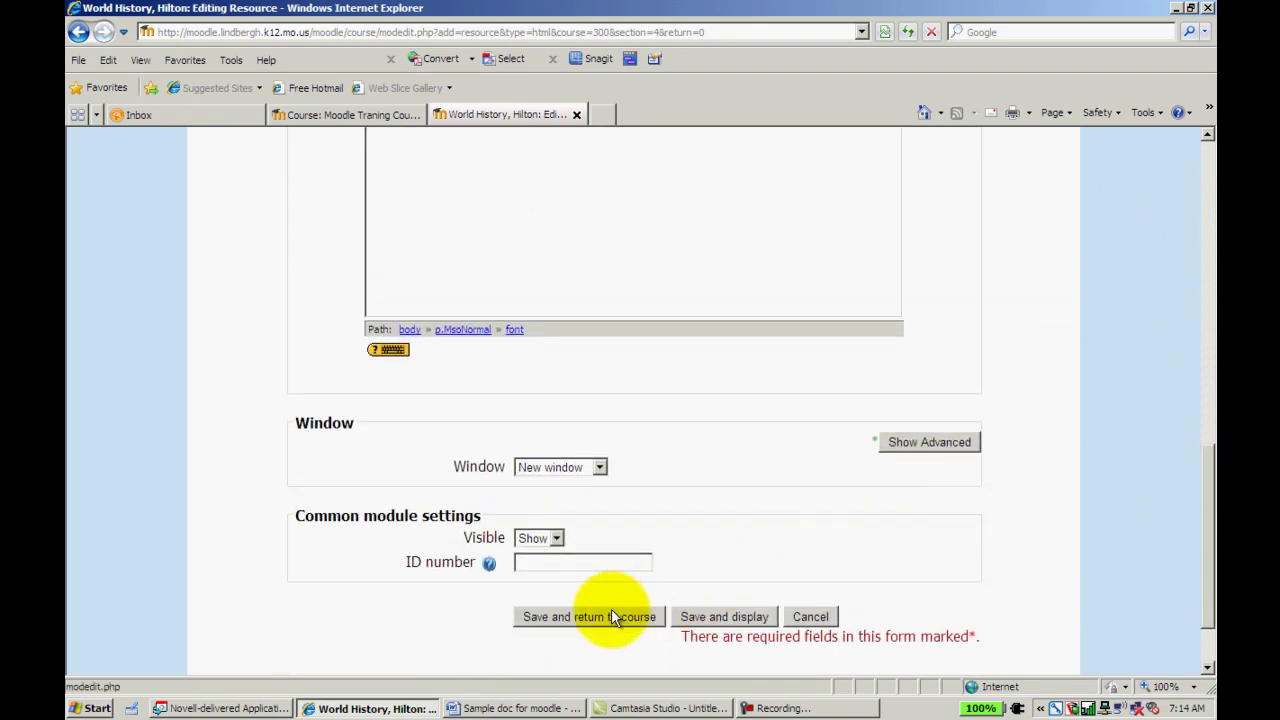
{"action": "left_click", "coordinate": [601, 614]}
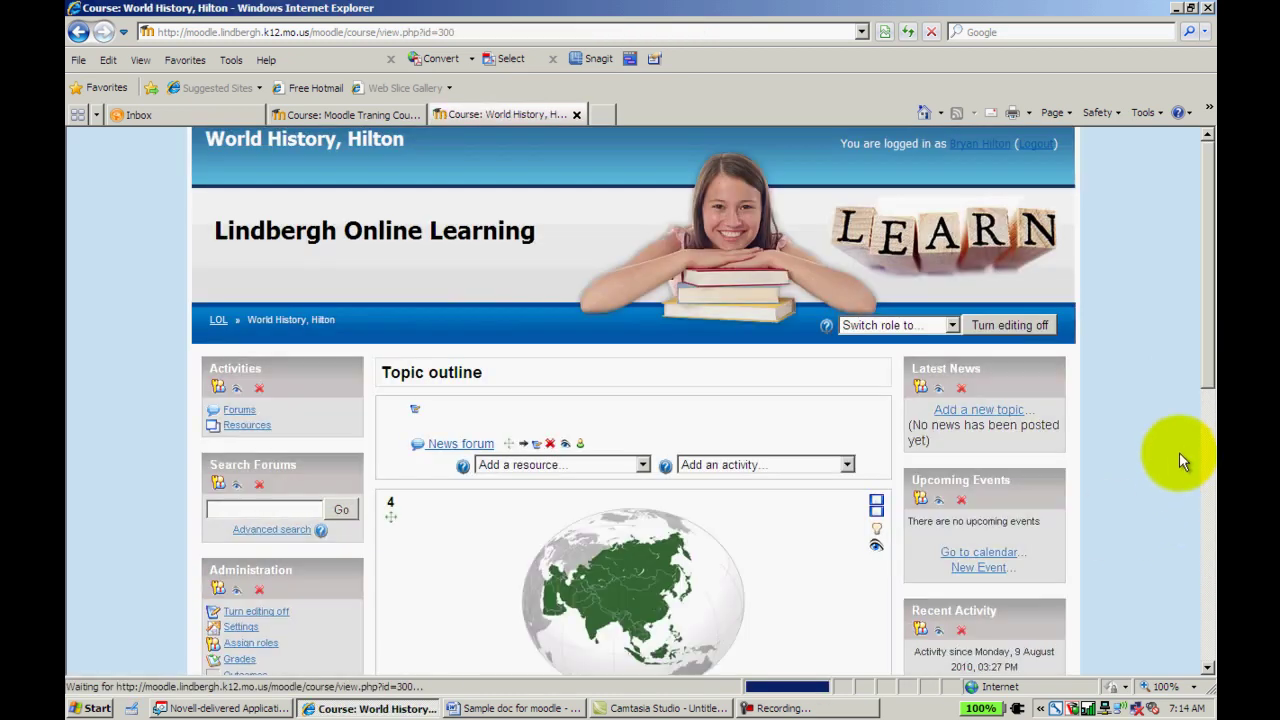
Turn editing off and preview the Asia Project page to check the green instructions
{"action": "left_click", "coordinate": [1040, 325]}
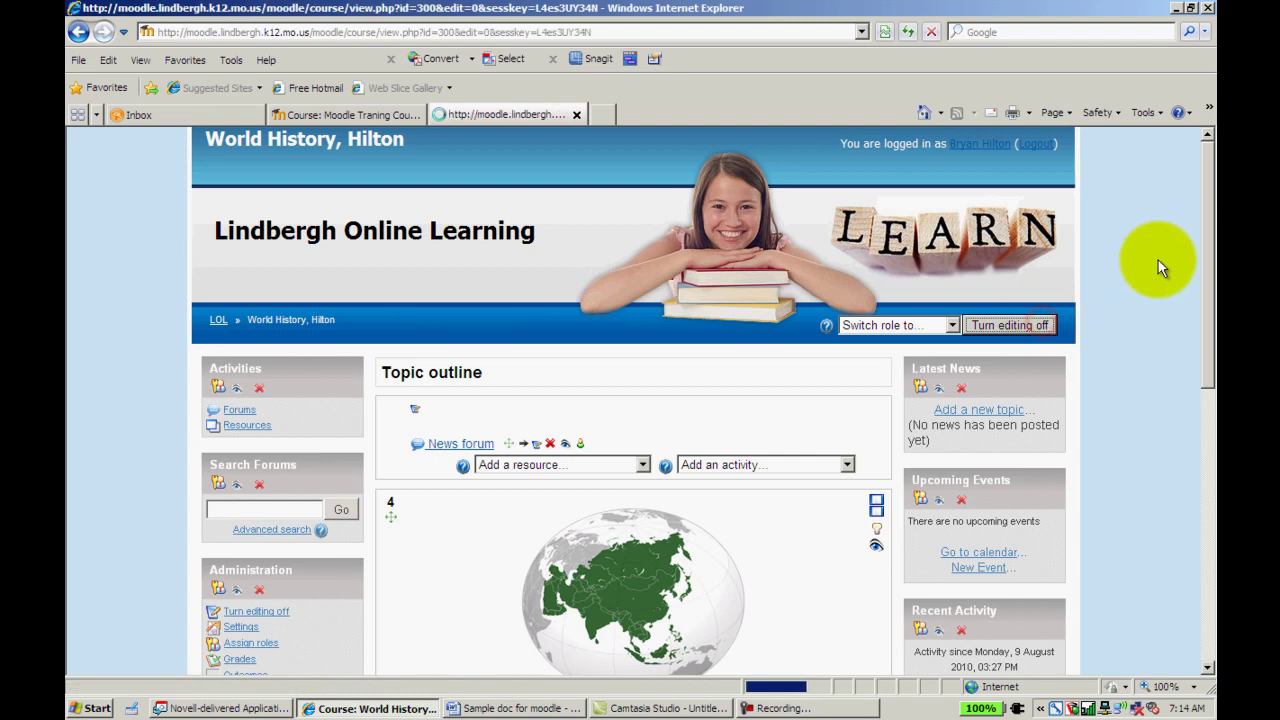
{"action": "scroll", "coordinate": [1208, 270], "scroll_direction": "down", "scroll_amount": 3}
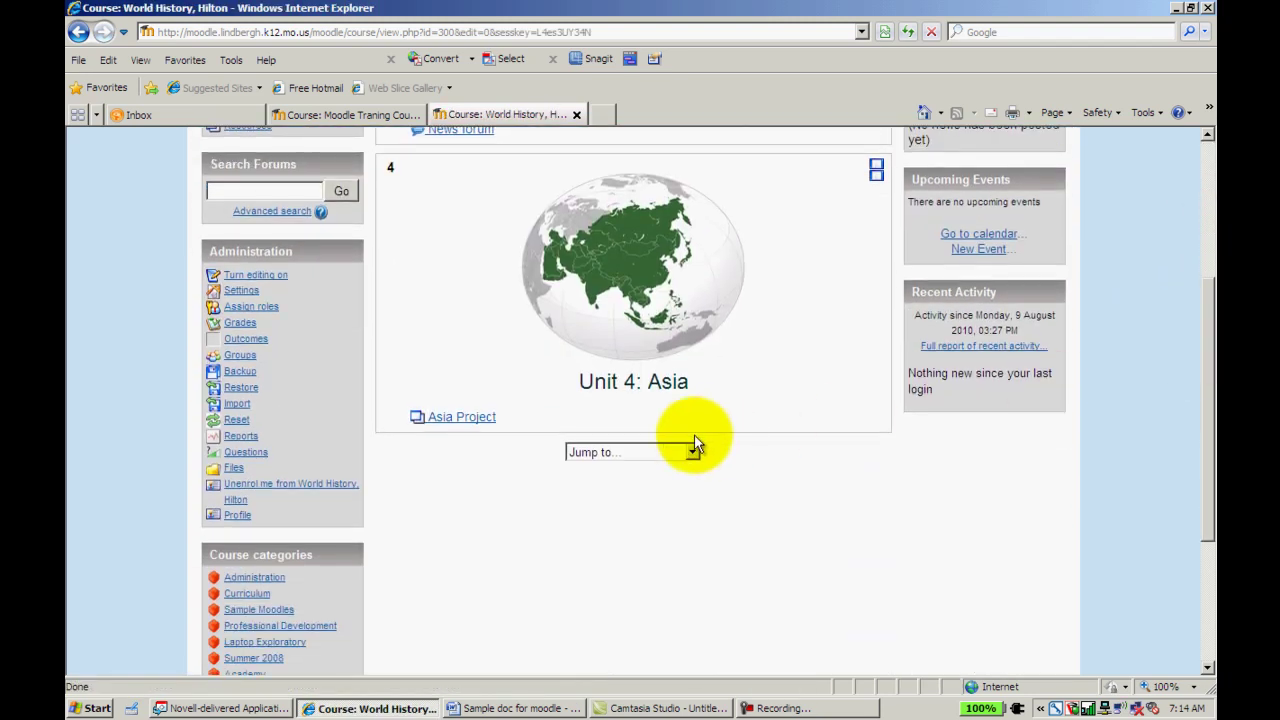
{"action": "left_click", "coordinate": [447, 420]}
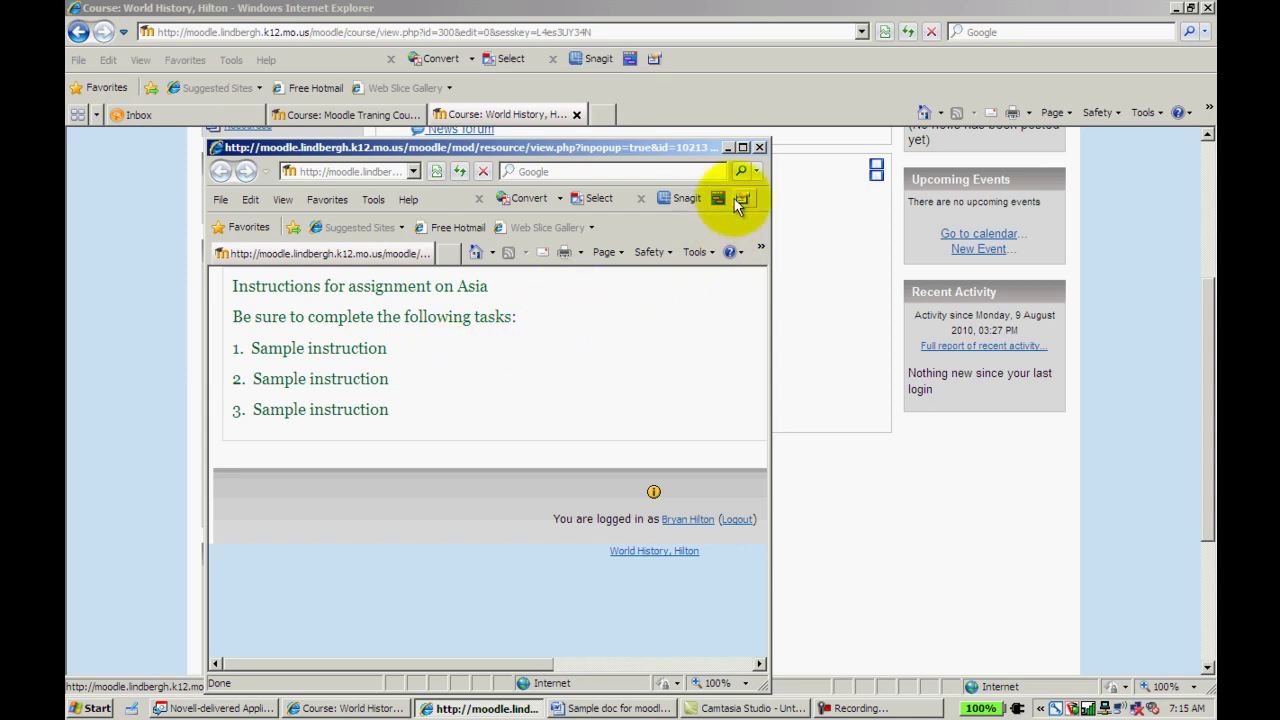
{"action": "left_click", "coordinate": [760, 148]}
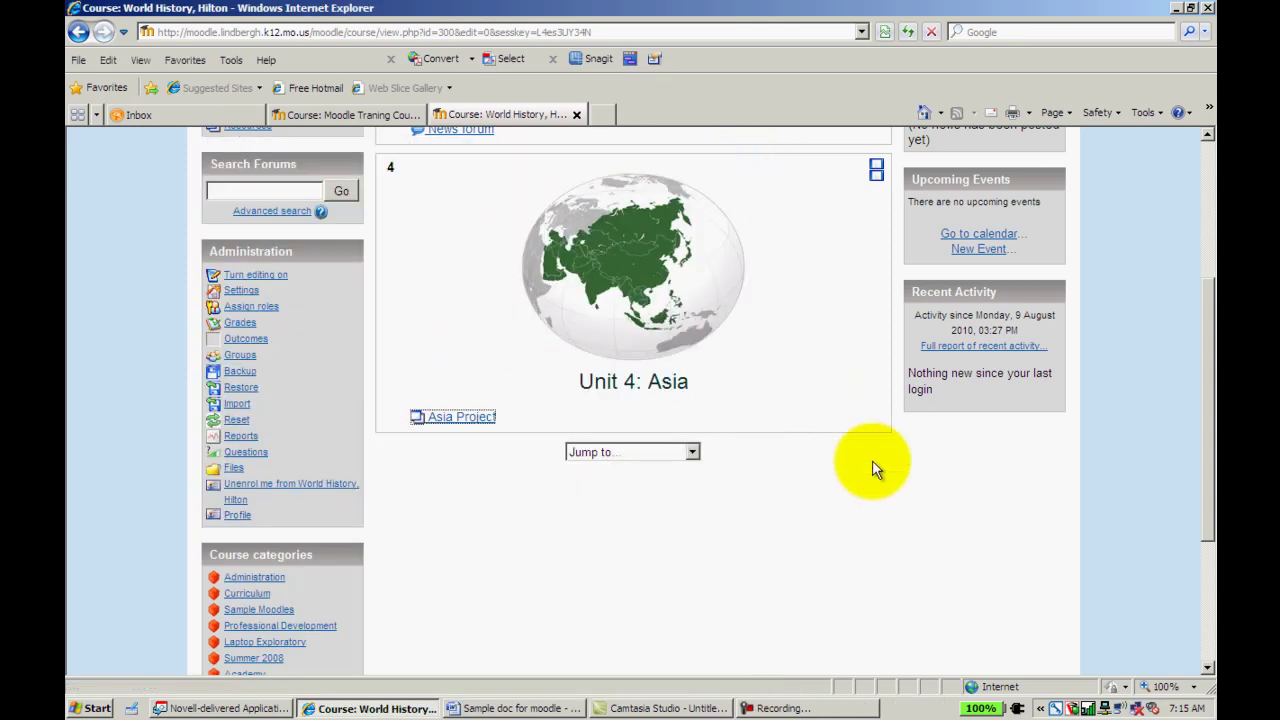